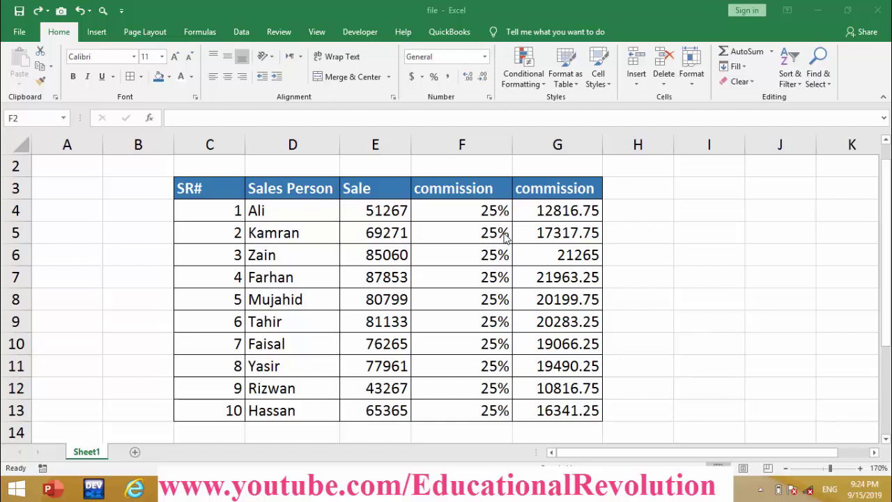
# Review the Sales Person and Sale headings and the 25% rate, then reveal G4's formula =E4*F4.
pyautogui.hotkey('ctrl', 'space')
pyautogui.click(383, 209)
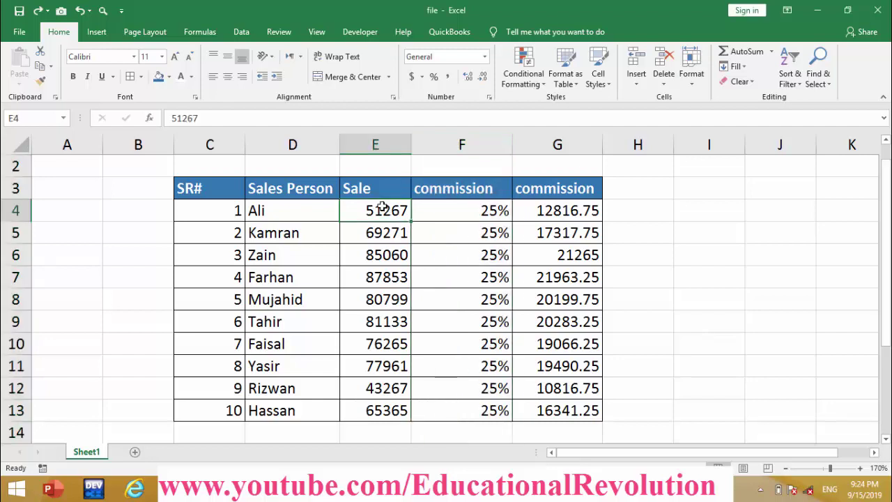
pyautogui.click(300, 190)
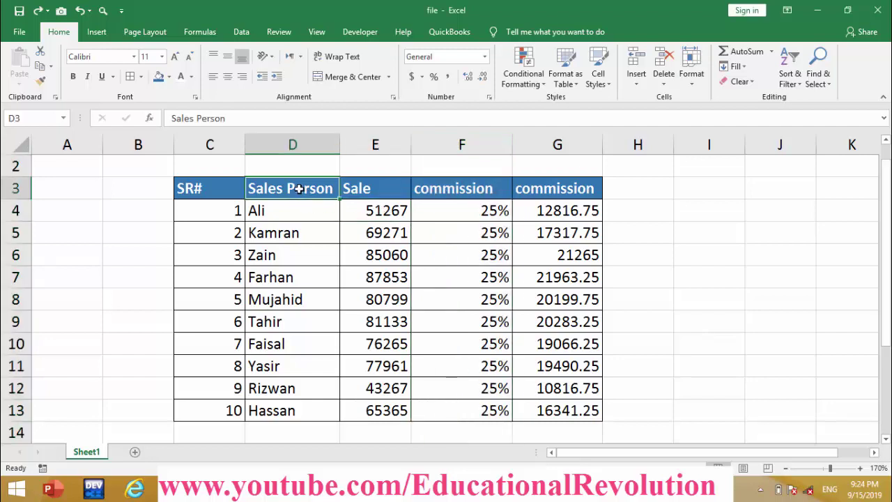
pyautogui.click(380, 191)
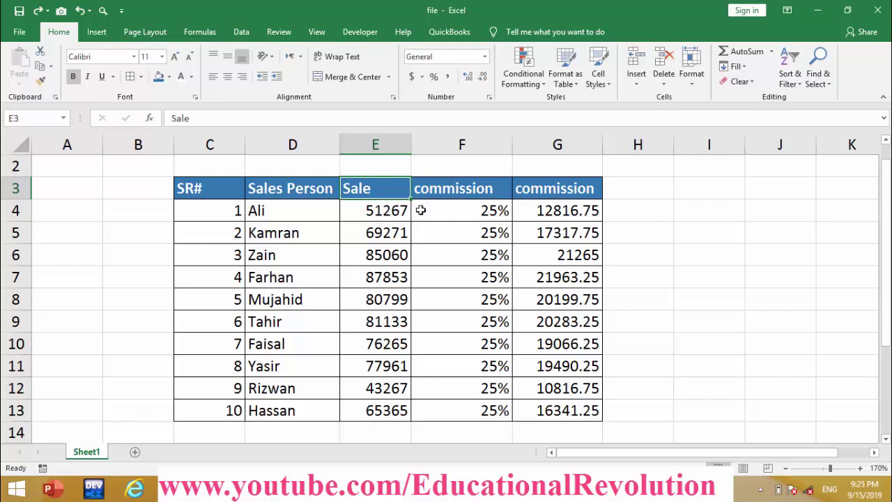
pyautogui.click(447, 210)
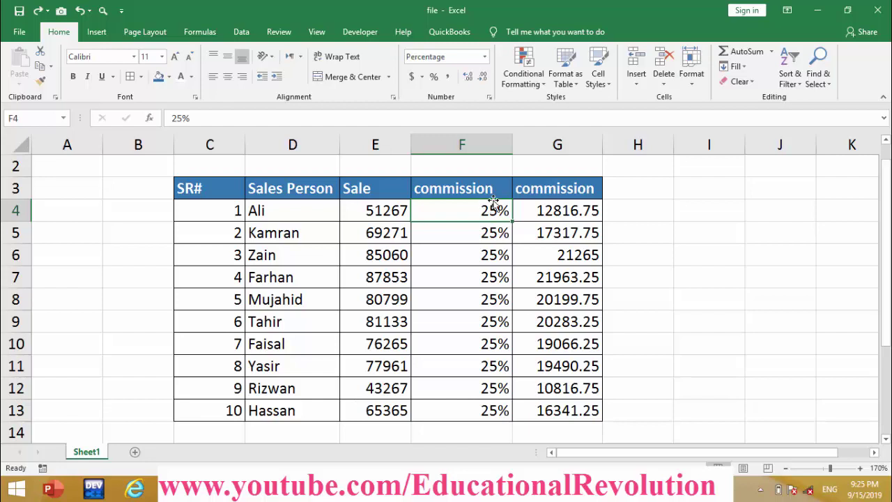
pyautogui.doubleClick(544, 210)
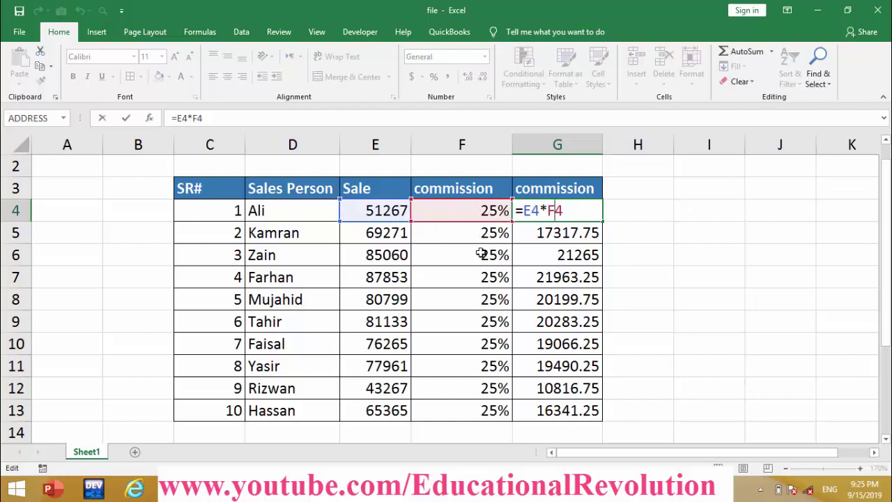
pyautogui.press('Return')
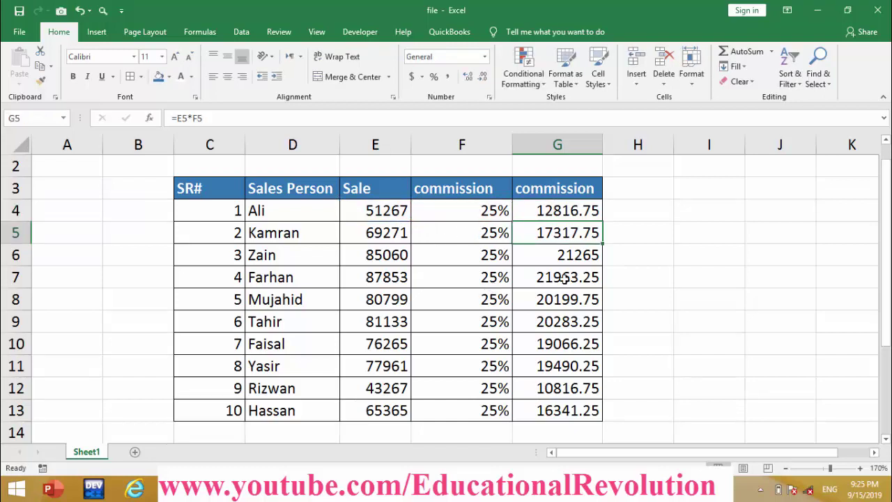
pyautogui.click(584, 207)
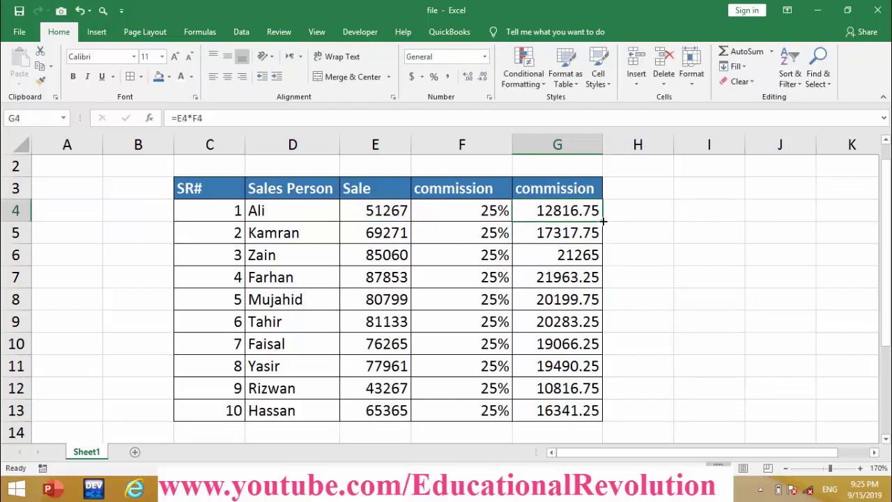
pyautogui.moveTo(598, 215); pyautogui.dragTo(601, 417)
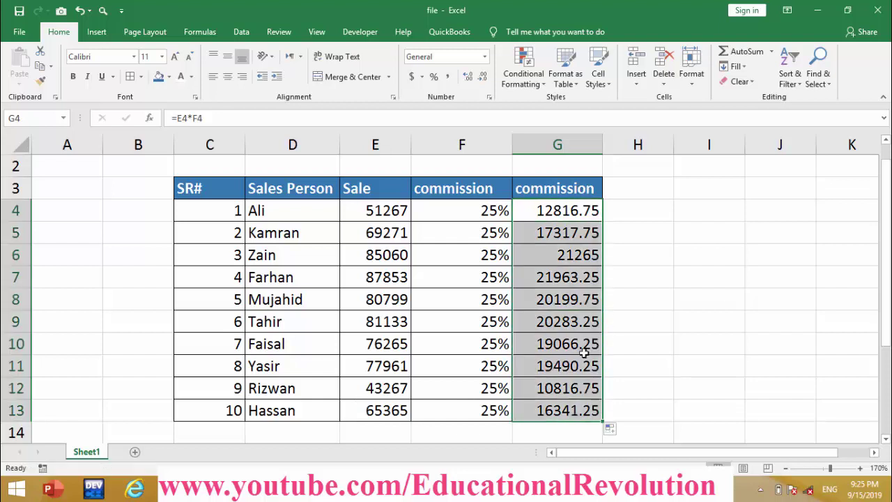
pyautogui.click(575, 296)
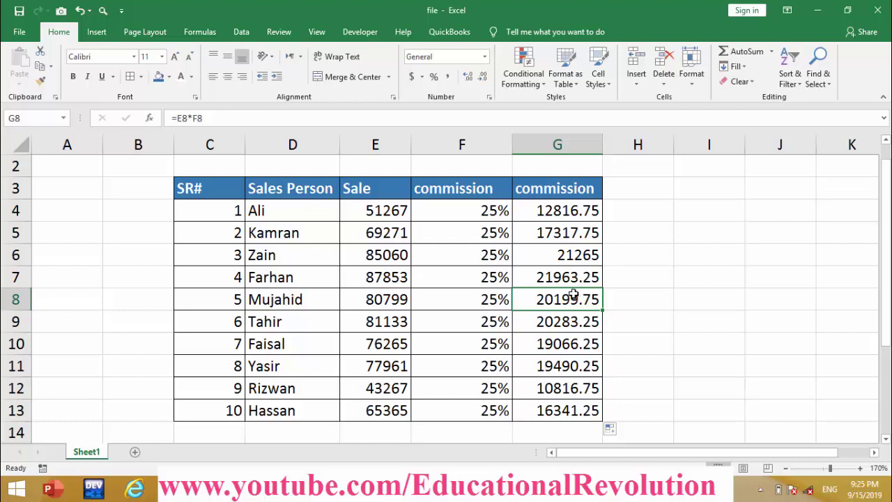
pyautogui.click(494, 212)
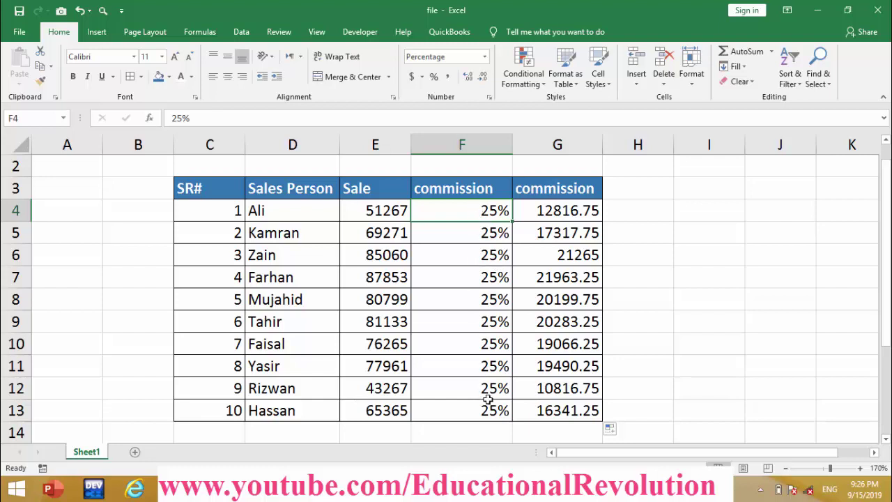
# Delete the second commission column G.
pyautogui.click(558, 143)
pyautogui.rightClick(558, 144)
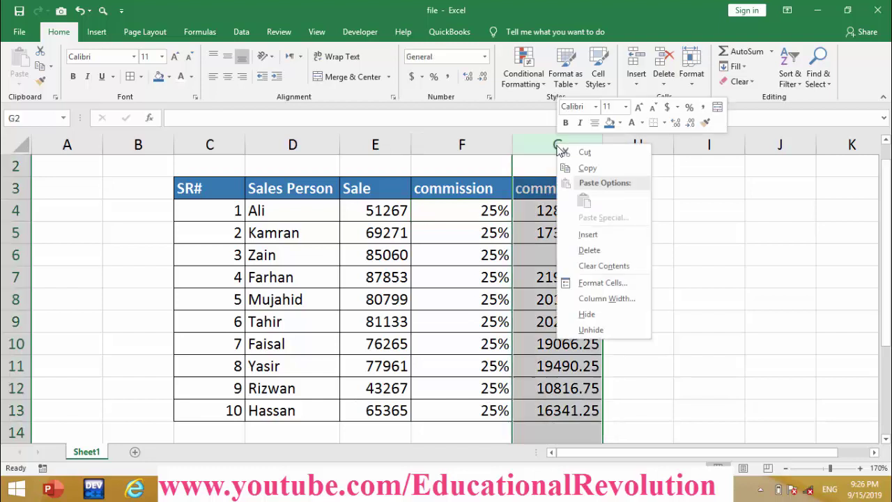
pyautogui.click(592, 251)
# Clear the 25% rate values from F4:F13.
pyautogui.moveTo(488, 213); pyautogui.dragTo(489, 396)
pyautogui.press('Delete')
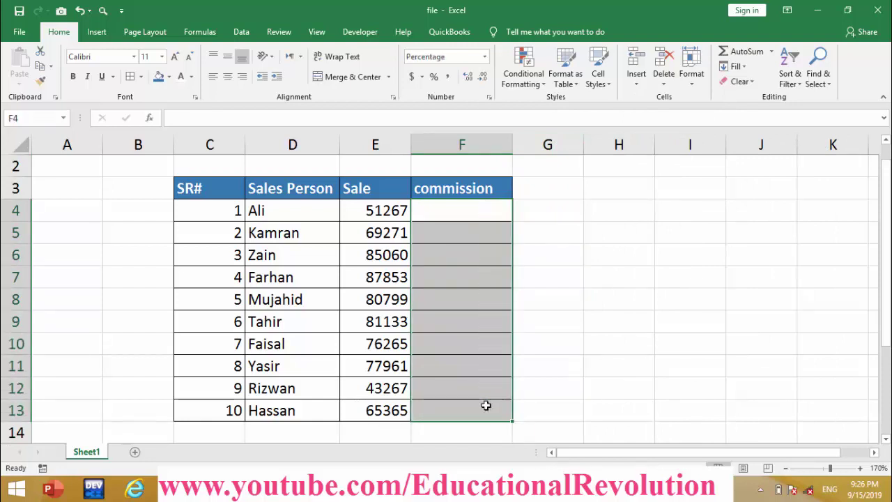
pyautogui.click(601, 278)
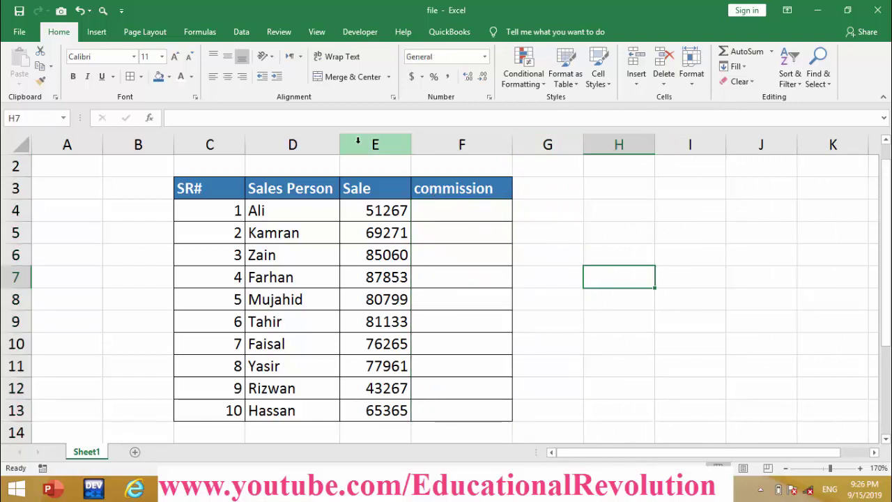
pyautogui.click(200, 32)
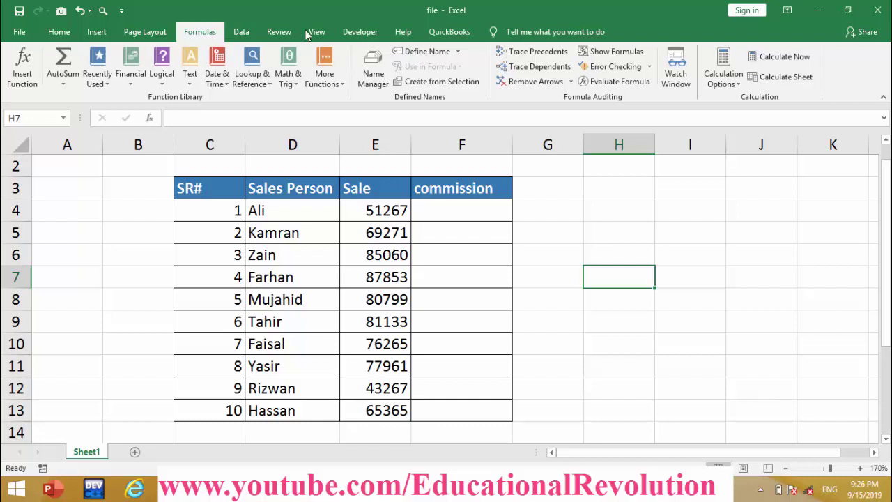
# Define a workbook-scoped name 'commission' that refers to =25%.
pyautogui.click(423, 52)
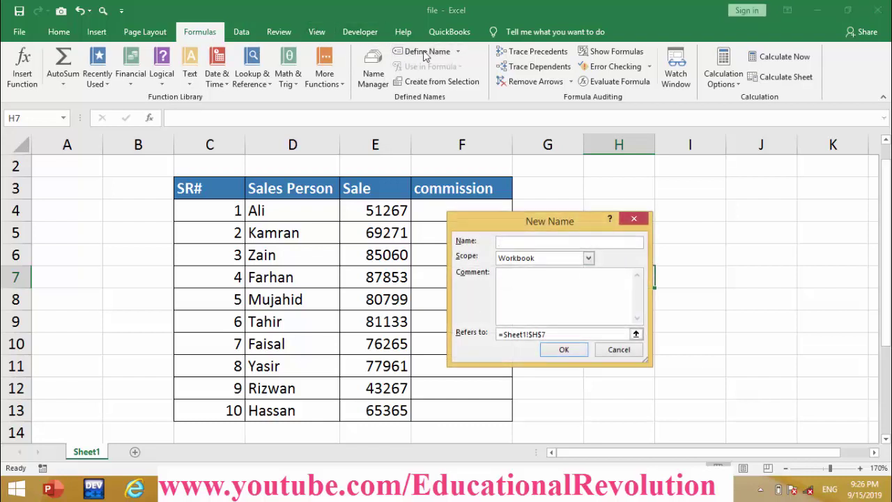
pyautogui.moveTo(541, 221); pyautogui.dragTo(651, 187)
pyautogui.write('co')
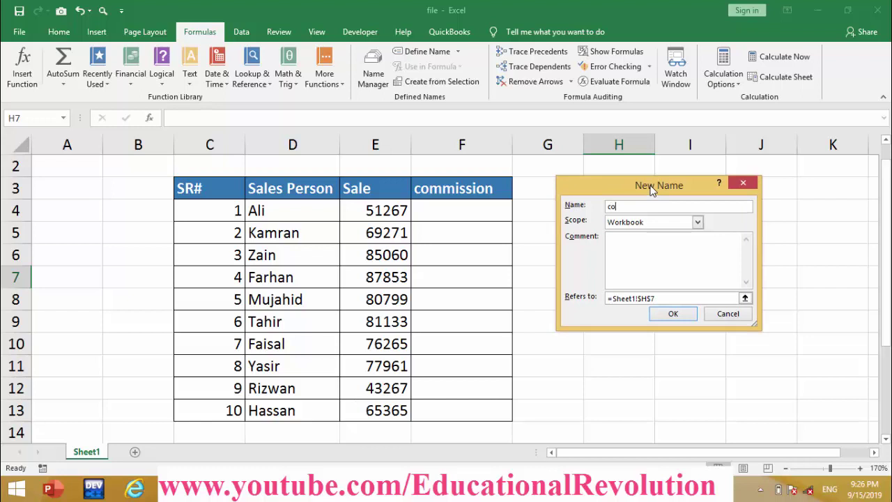
pyautogui.write('mmissi')
pyautogui.write('on')
pyautogui.click(659, 298)
pyautogui.press('BackSpace')
pyautogui.press('BackSpace')
pyautogui.press('BackSpace')
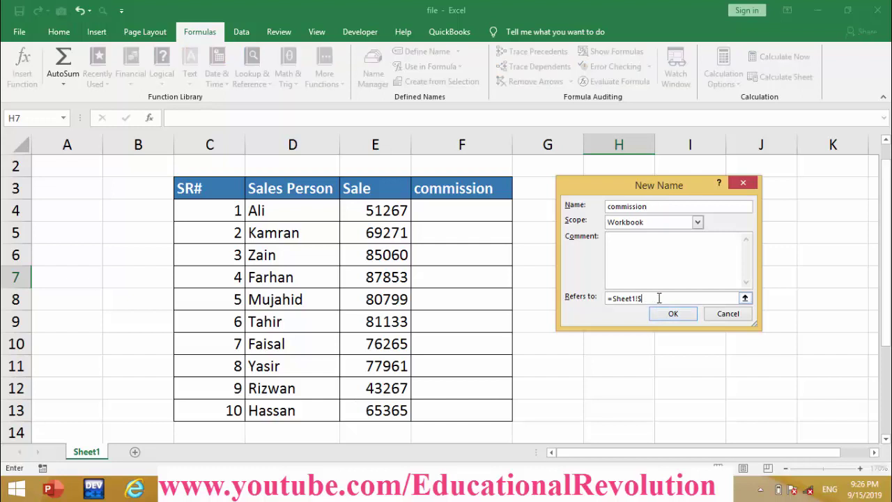
pyautogui.press('BackSpace')
pyautogui.press('BackSpace')
pyautogui.press('BackSpace')
pyautogui.press('BackSpace')
pyautogui.press('BackSpace')
pyautogui.press('BackSpace')
pyautogui.press('BackSpace')
pyautogui.press('BackSpace')
pyautogui.write('2')
pyautogui.write('5%')
pyautogui.click(674, 314)
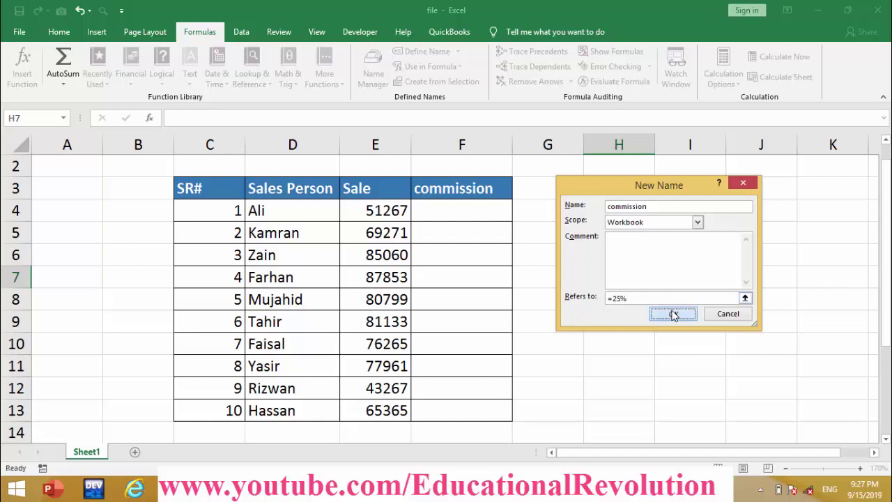
pyautogui.click(473, 216)
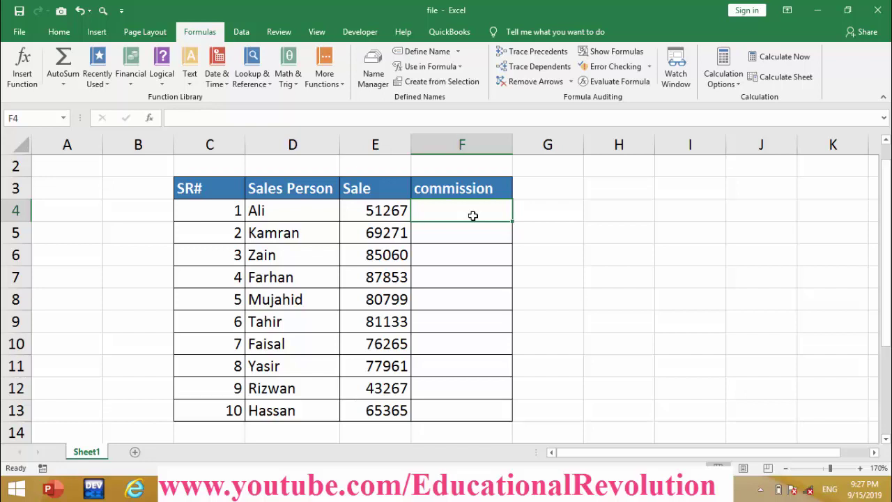
# Enter =E4*commission in F4 and fill it down through F13.
pyautogui.write('=')
pyautogui.click(369, 203)
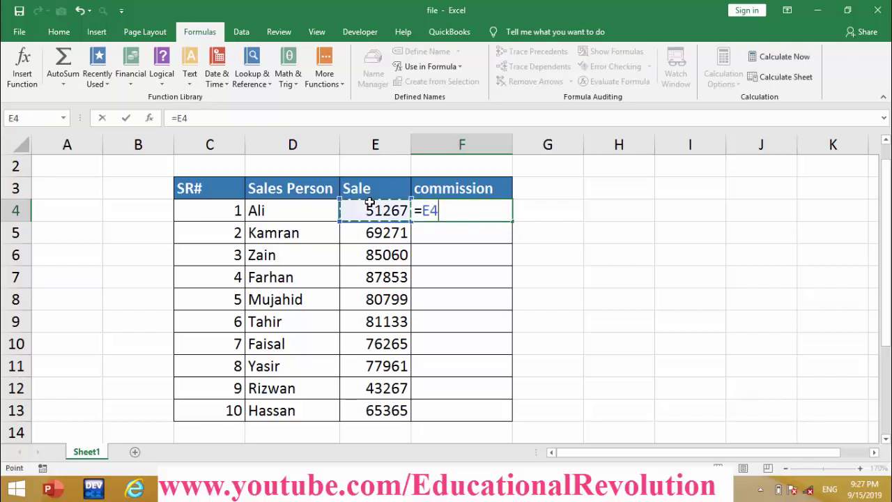
pyautogui.write('*')
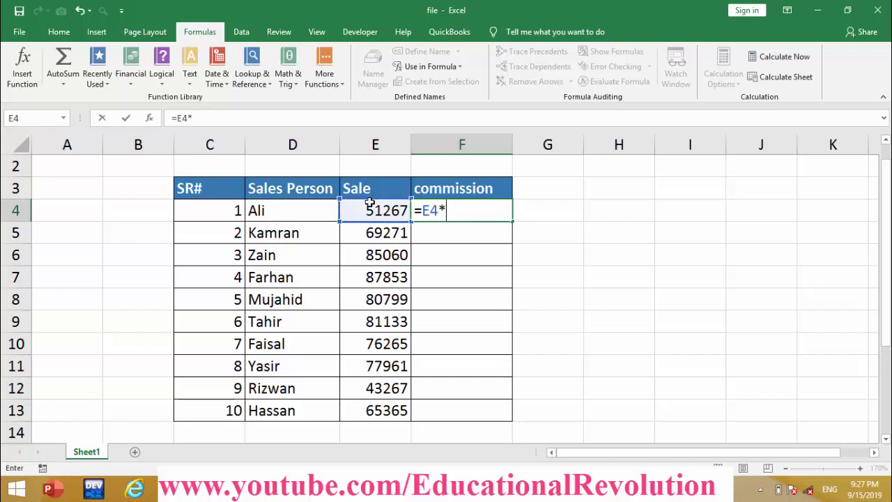
pyautogui.write('c')
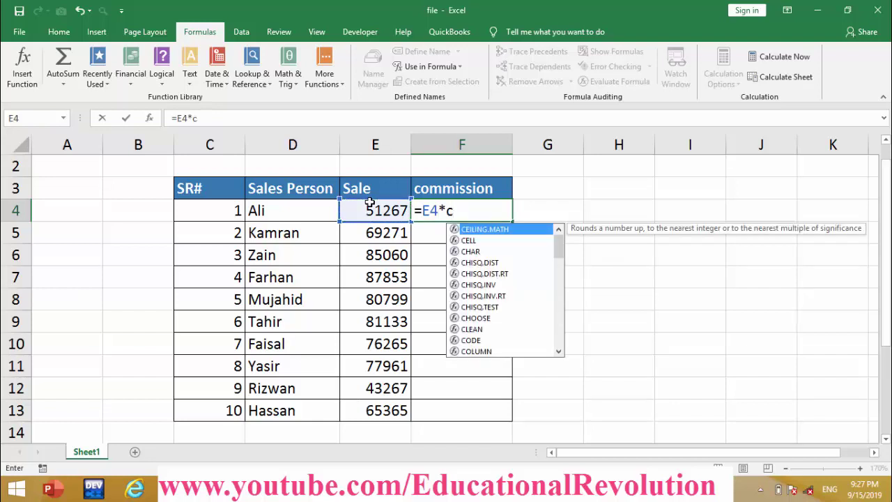
pyautogui.write('omm')
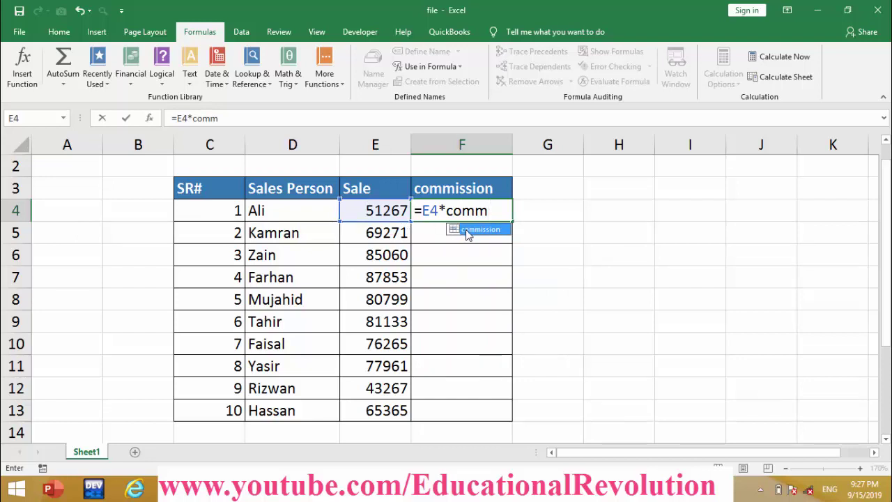
pyautogui.doubleClick(467, 232)
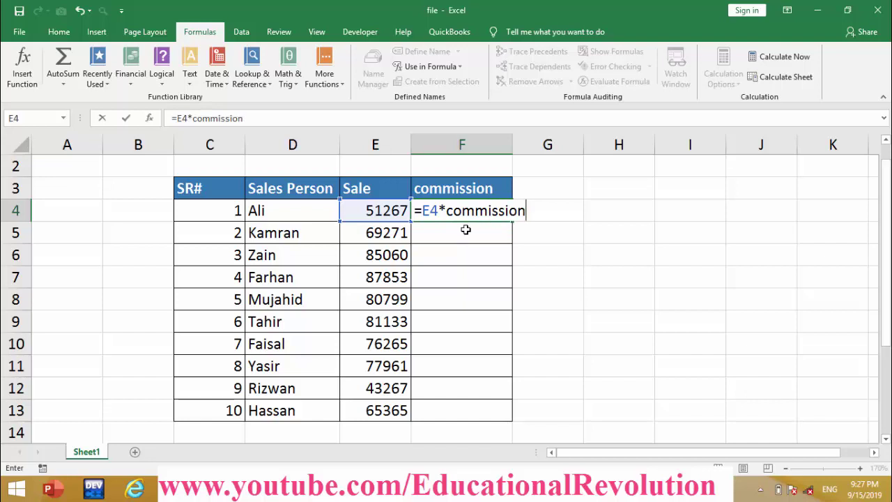
pyautogui.press('Return')
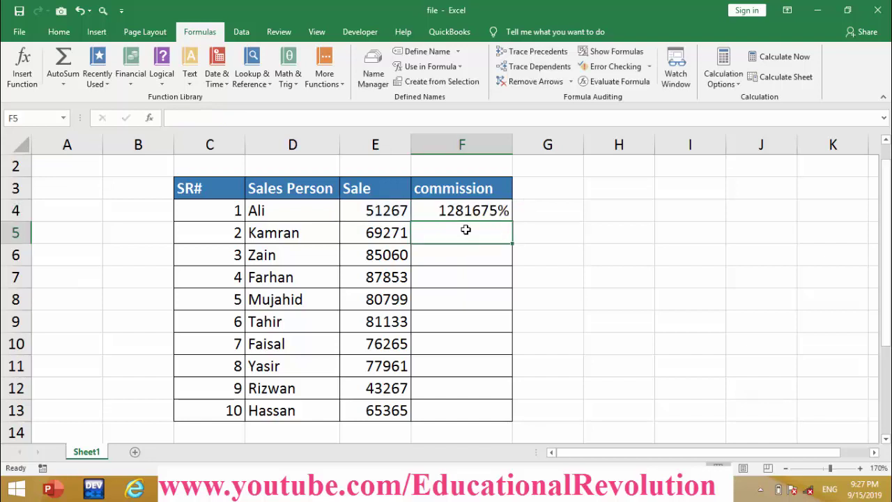
pyautogui.click(493, 210)
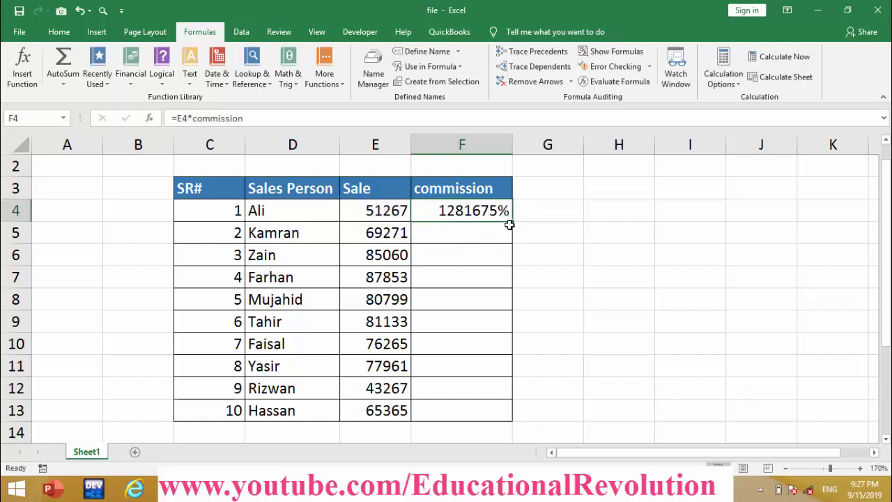
pyautogui.moveTo(512, 223); pyautogui.dragTo(513, 223)
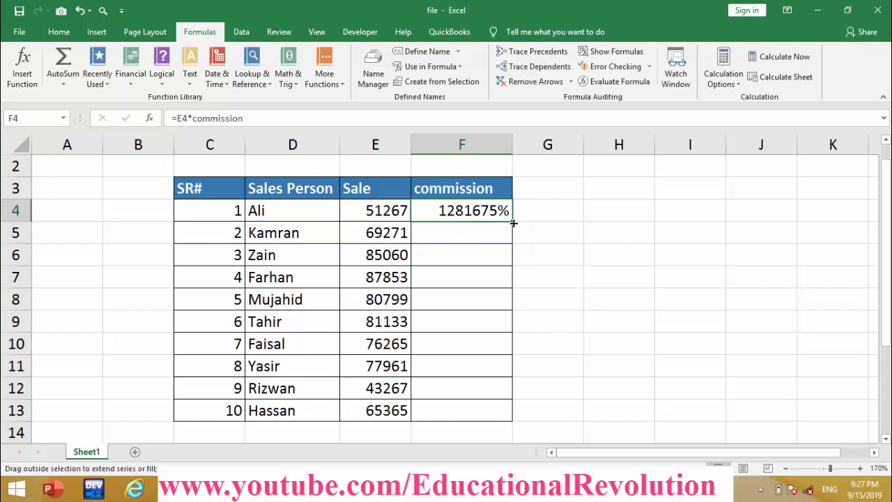
pyautogui.doubleClick(513, 223)
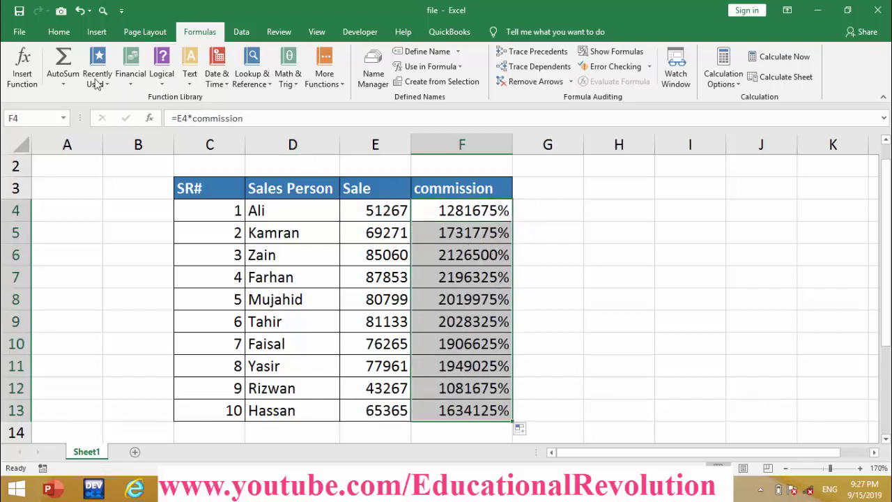
pyautogui.click(58, 31)
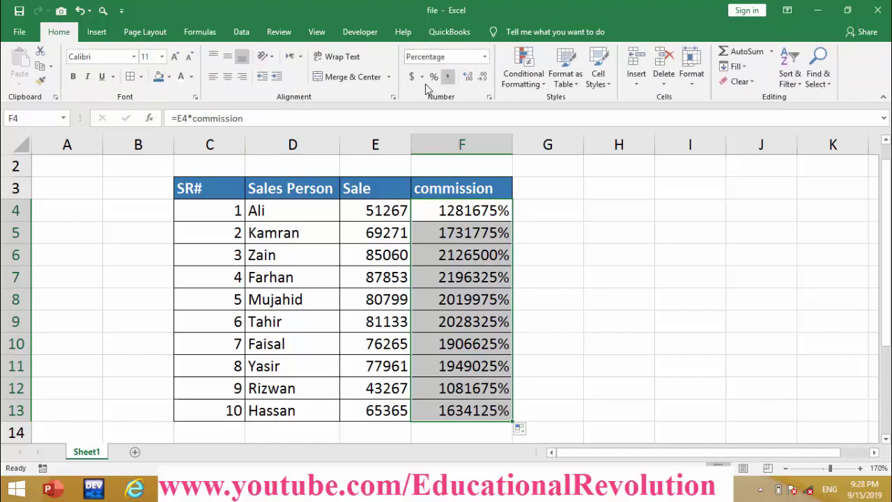
# Apply General number format to F4:F13 so commissions show as amounts like 12816.75.
pyautogui.click(485, 56)
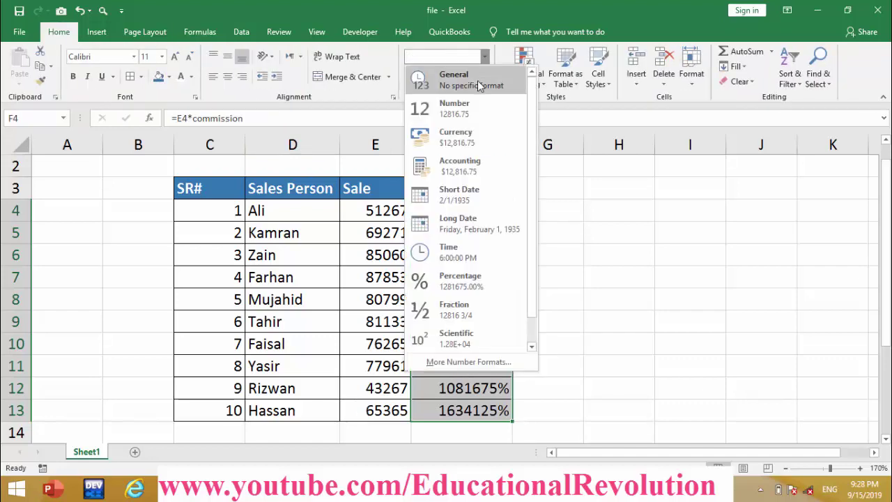
pyautogui.click(480, 84)
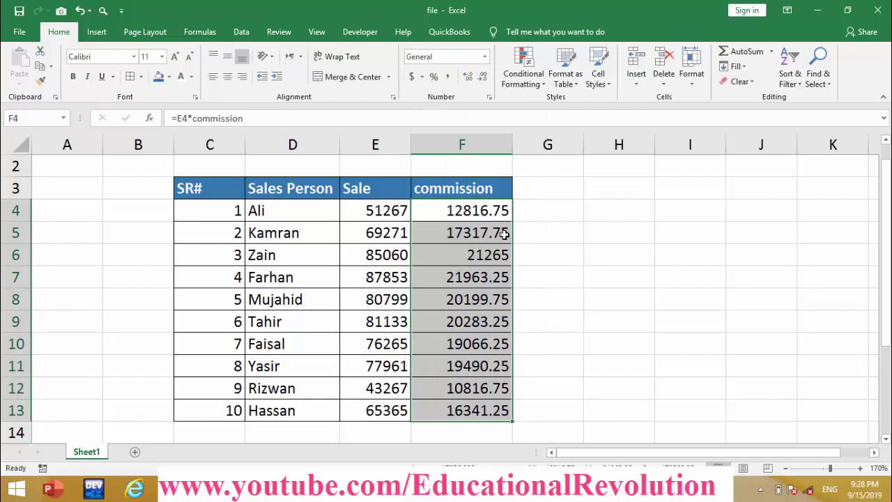
pyautogui.click(503, 213)
pyautogui.hotkey('ctrl', 'Down')
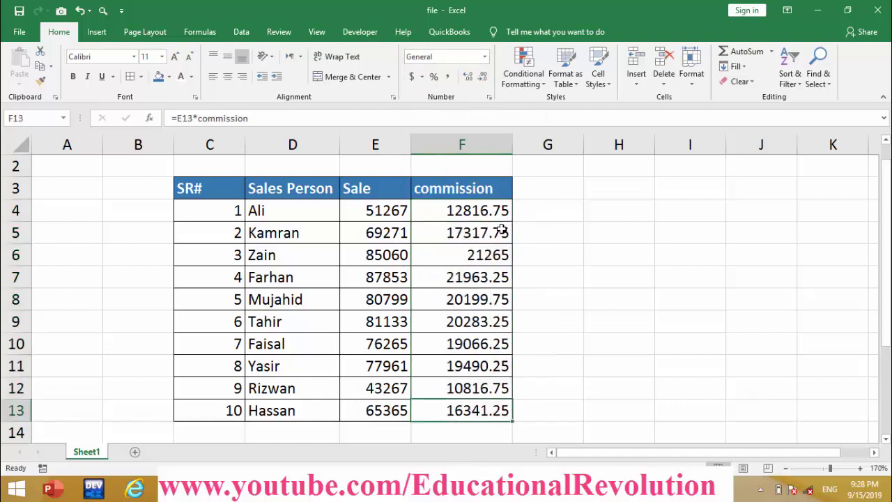
pyautogui.click(502, 230)
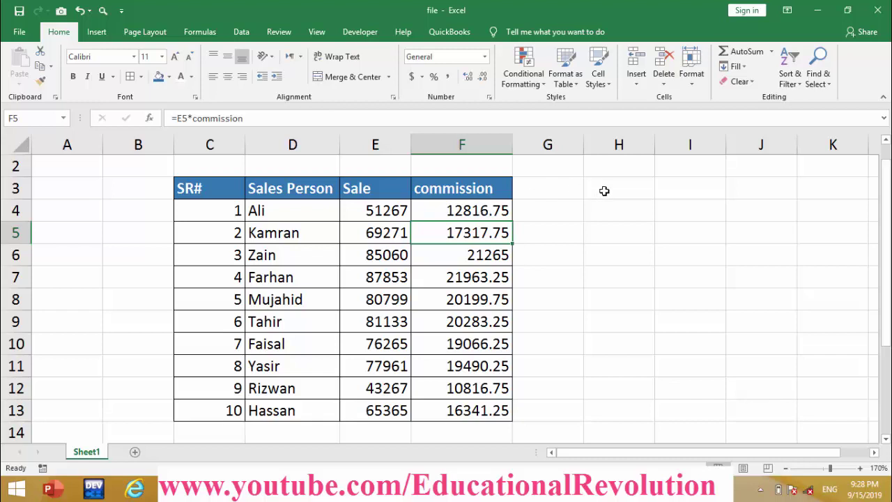
pyautogui.click(609, 169)
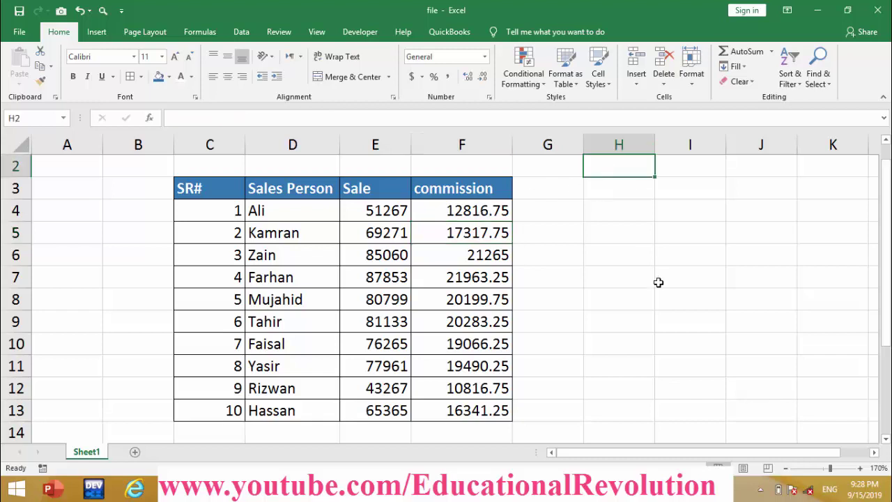
# Enter the 25% rate in H2, formatted as a percentage.
pyautogui.write('25')
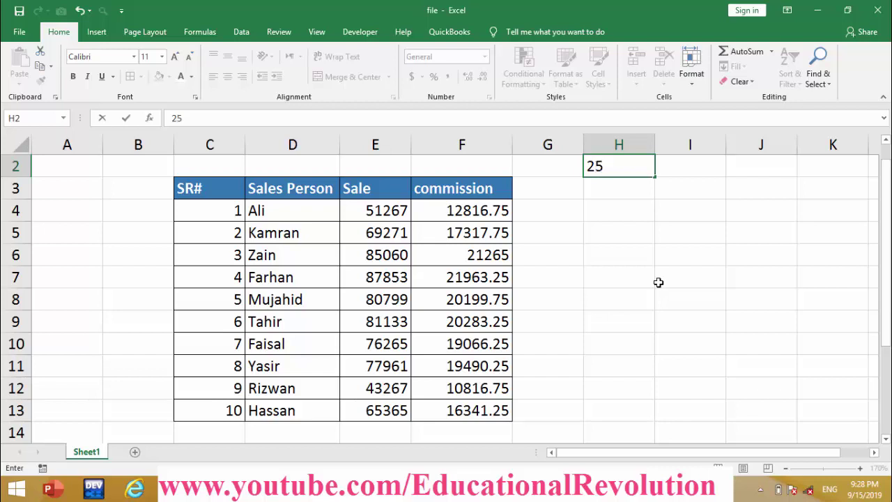
pyautogui.press('Return')
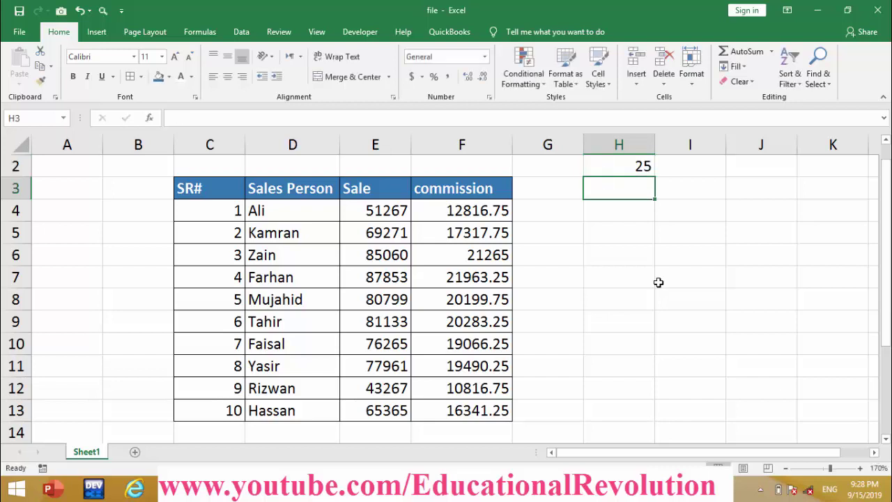
pyautogui.press('Up')
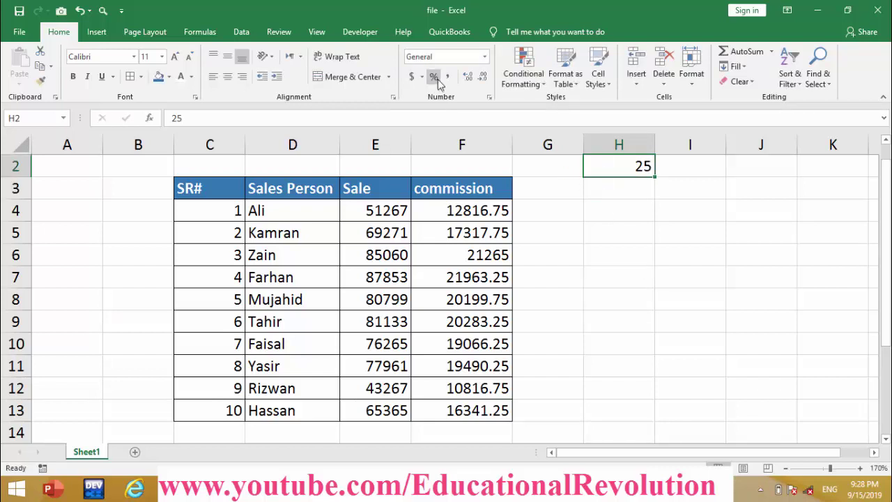
pyautogui.click(433, 77)
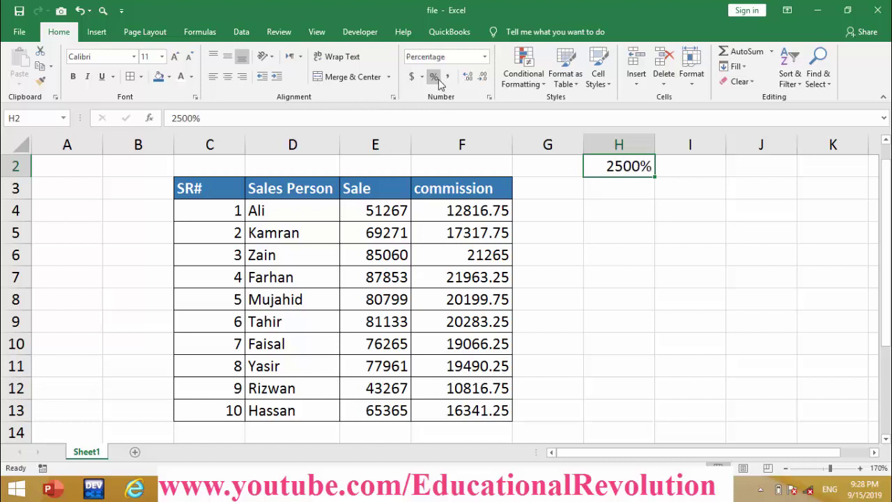
pyautogui.doubleClick(634, 167)
pyautogui.press('BackSpace')
pyautogui.press('BackSpace')
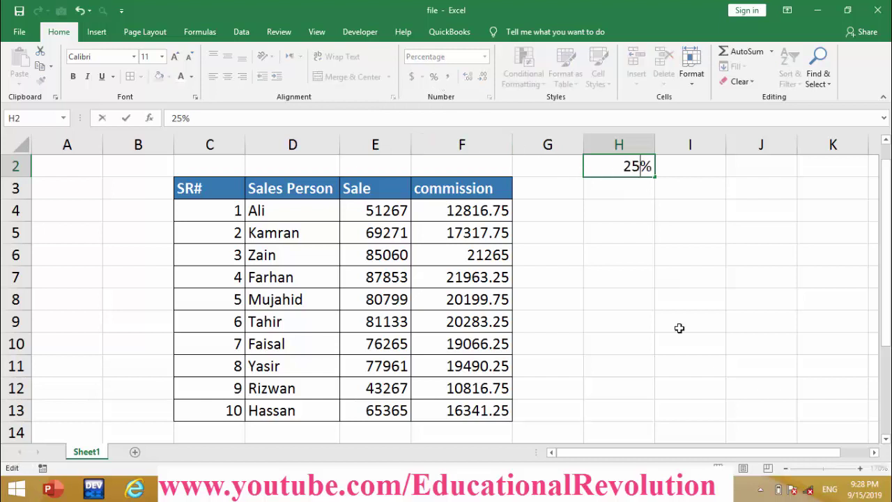
pyautogui.press('Return')
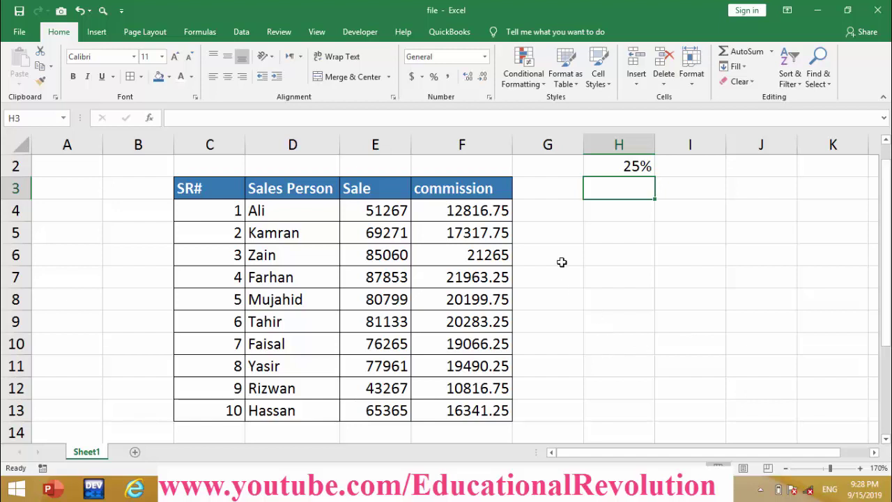
pyautogui.click(542, 209)
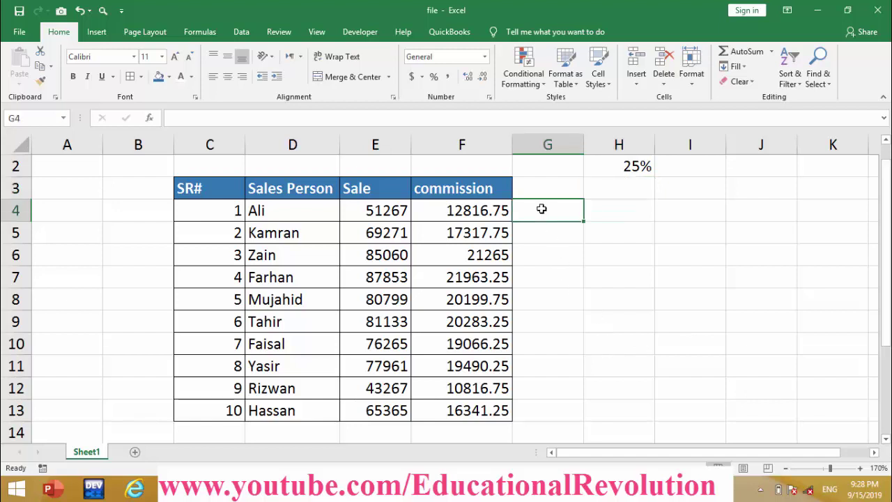
# Enter =E4*H2 in G4 and drag it down to G13, leaving G5:G13 at 0.
pyautogui.click(607, 215)
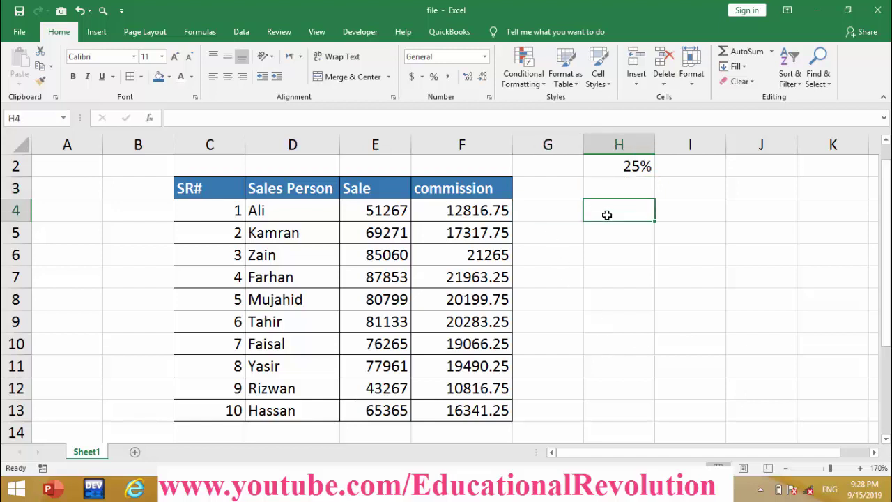
pyautogui.click(540, 216)
pyautogui.write('=')
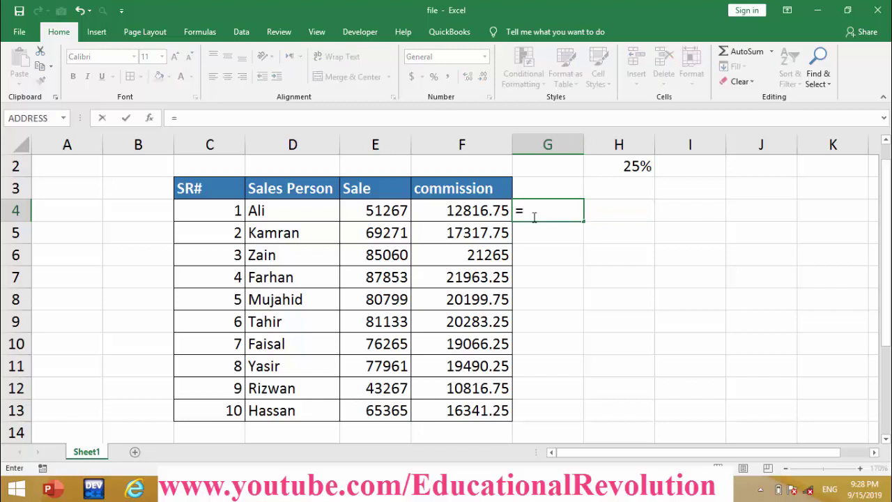
pyautogui.click(399, 204)
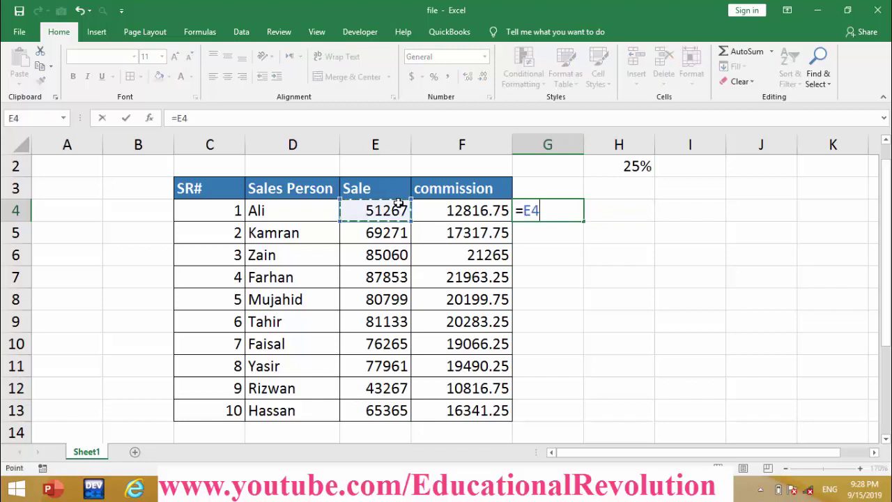
pyautogui.write('*')
pyautogui.click(639, 164)
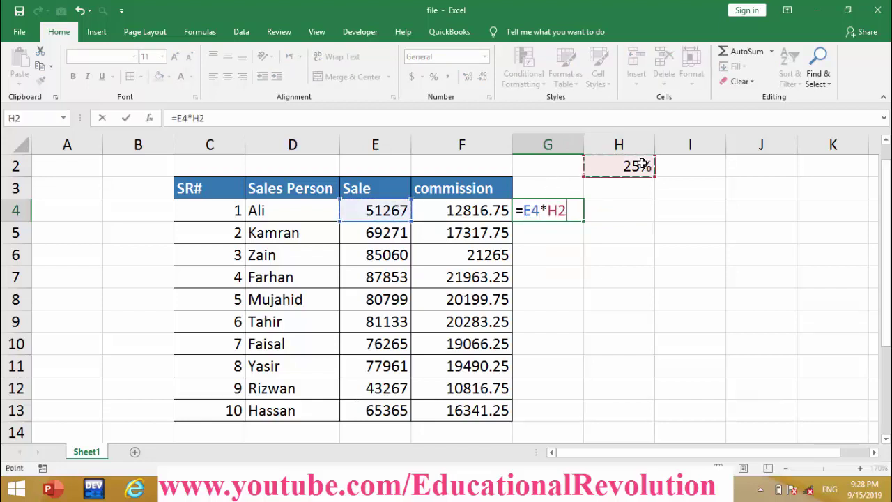
pyautogui.press('Return')
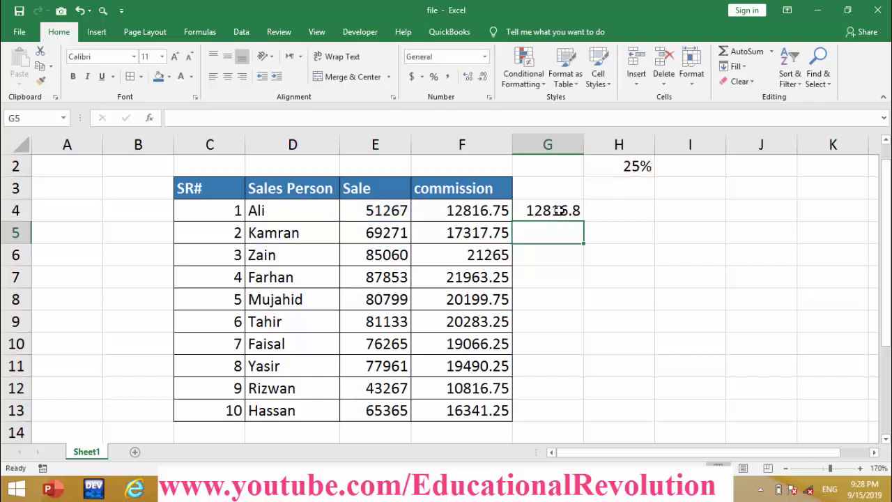
pyautogui.click(560, 210)
pyautogui.moveTo(585, 223); pyautogui.dragTo(577, 428)
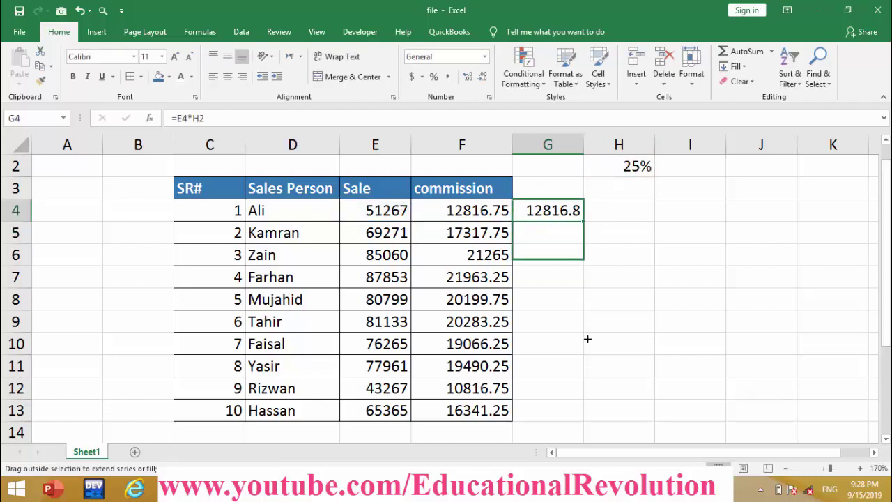
pyautogui.click(566, 214)
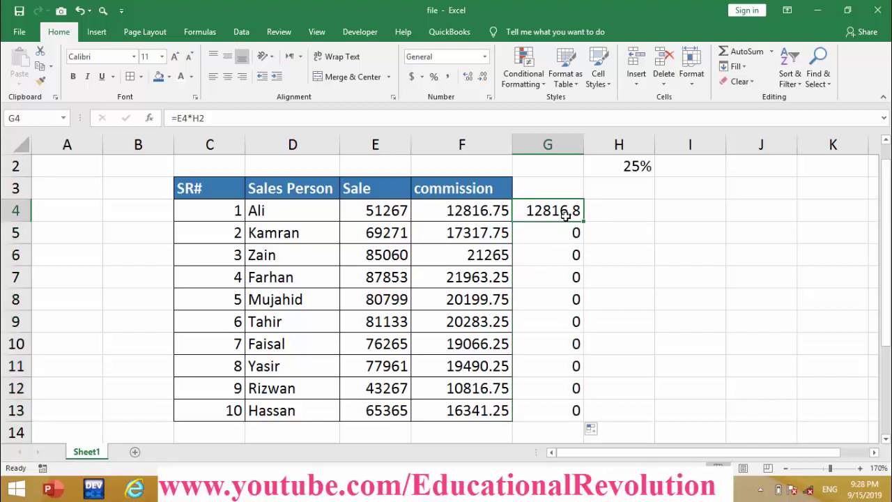
# Inspect the G4, G5 and G6 formulas, seeing the rate reference shift down (H4 in G6).
pyautogui.click(565, 239)
pyautogui.click(565, 257)
pyautogui.doubleClick(561, 210)
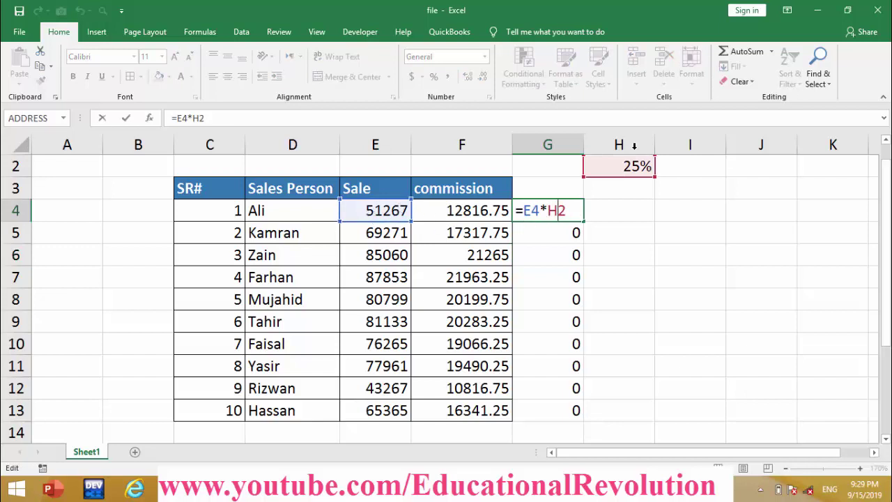
pyautogui.press('Return')
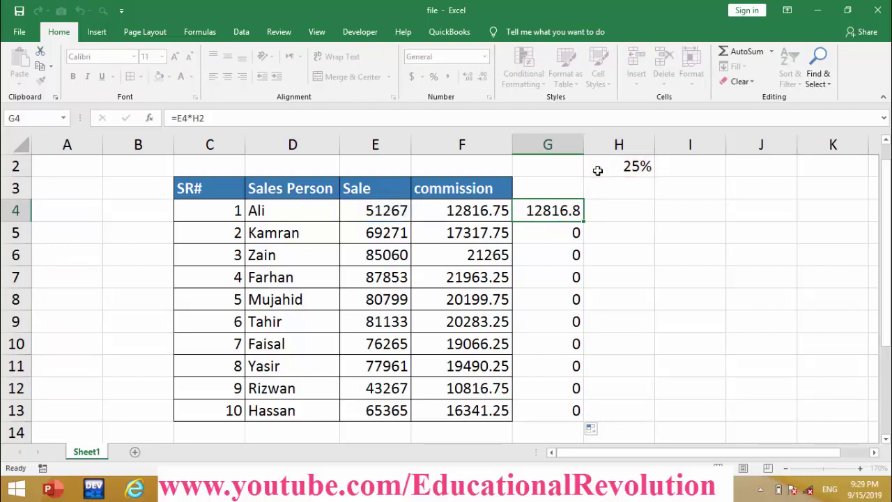
pyautogui.doubleClick(567, 232)
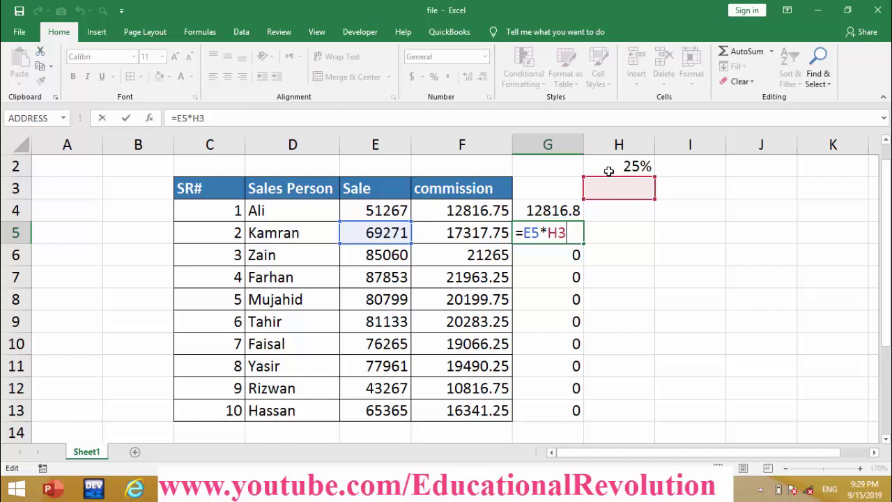
pyautogui.press('Escape')
# Change G4's formula to =E4*$H$2 with an absolute rate reference.
pyautogui.doubleClick(560, 211)
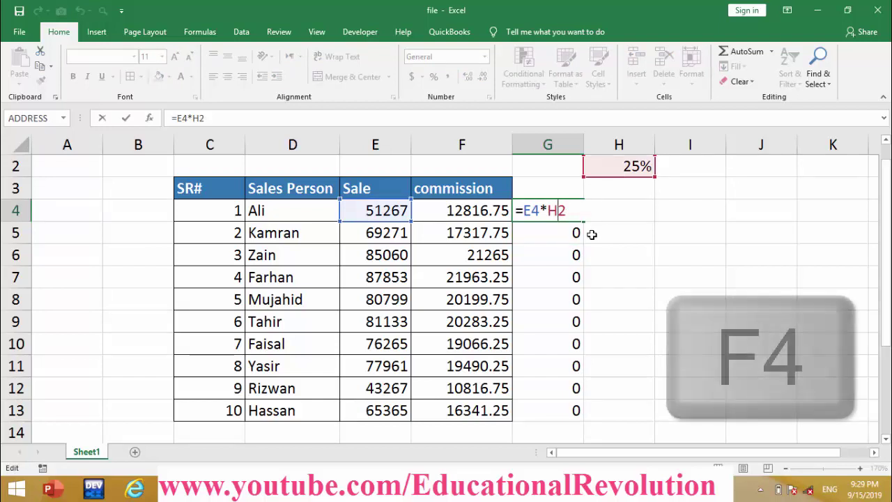
pyautogui.press('F4')
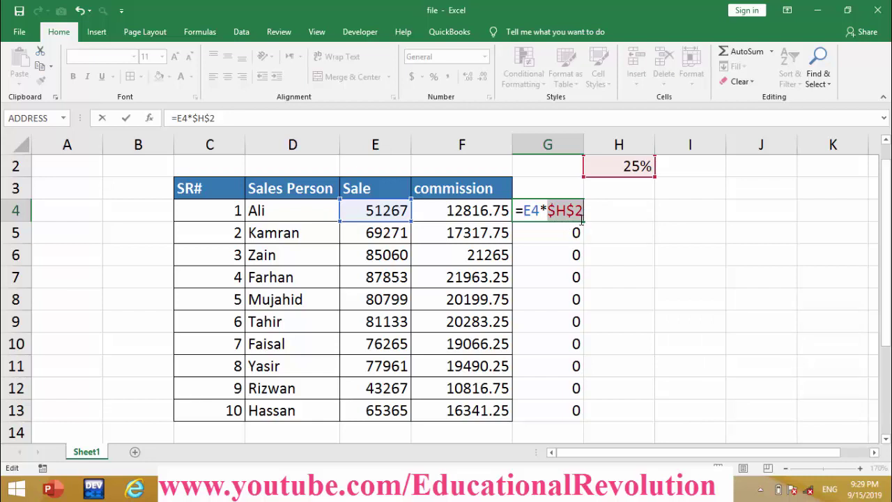
pyautogui.press('Return')
pyautogui.click(568, 206)
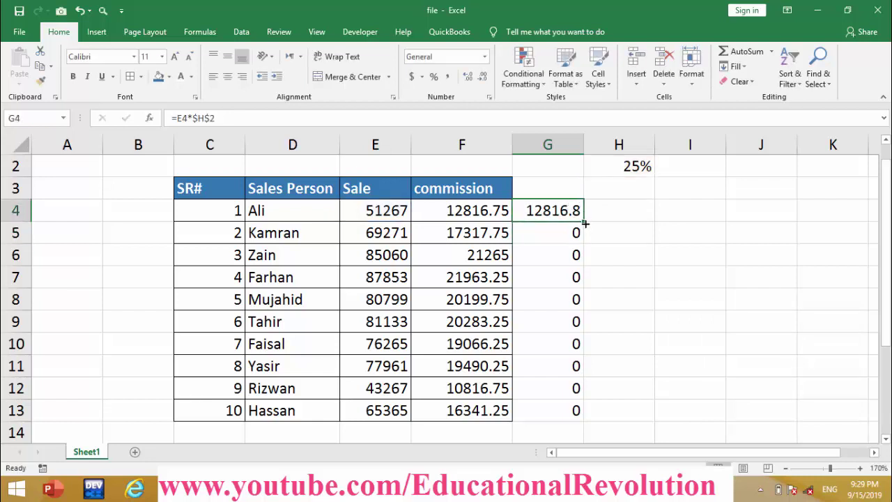
# Copy =E4*$H$2 down to G13 and confirm G10's formula uses $H$2.
pyautogui.moveTo(583, 221); pyautogui.dragTo(577, 412)
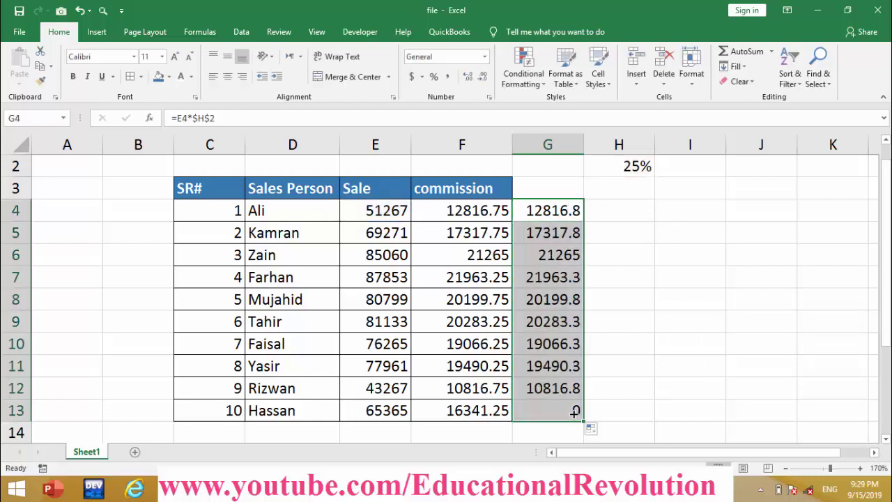
pyautogui.doubleClick(556, 343)
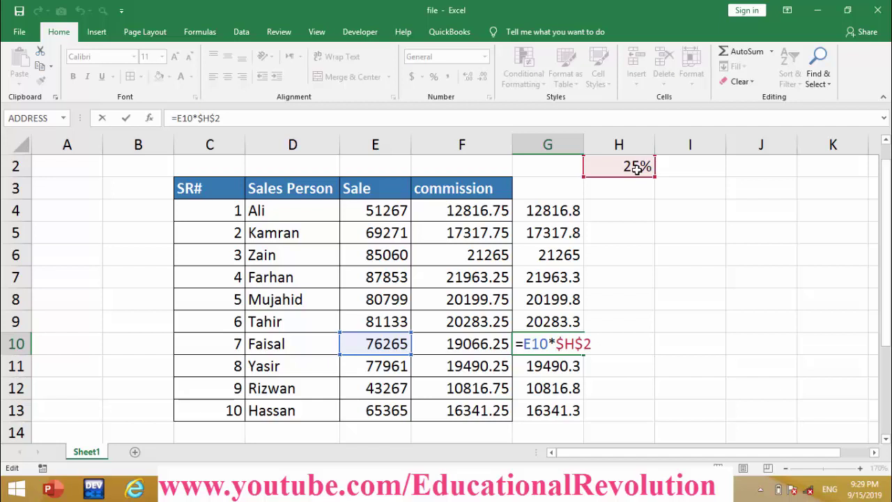
pyautogui.press('Return')
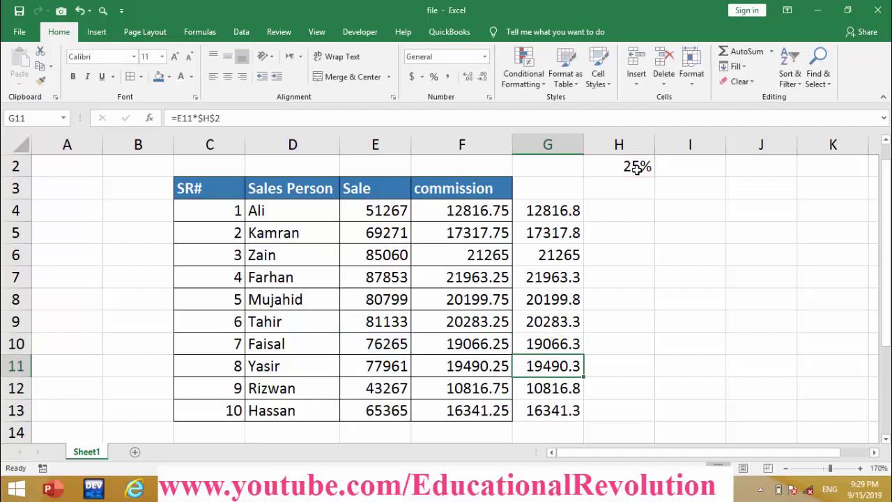